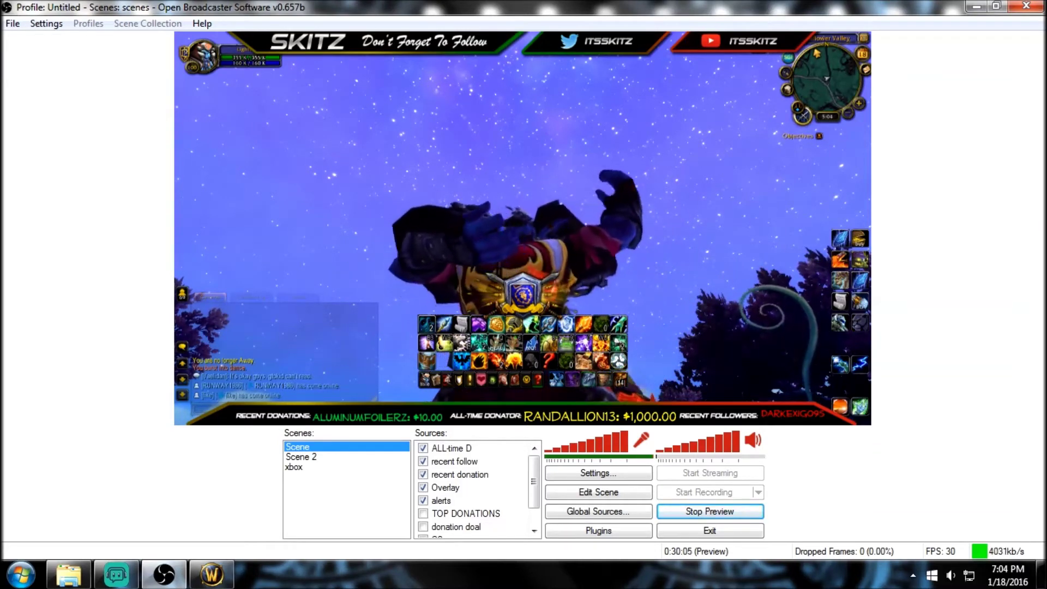
Scroll the Sources list and bring up a source's context menu for adding a new source.
scroll(471, 488, down, 1)
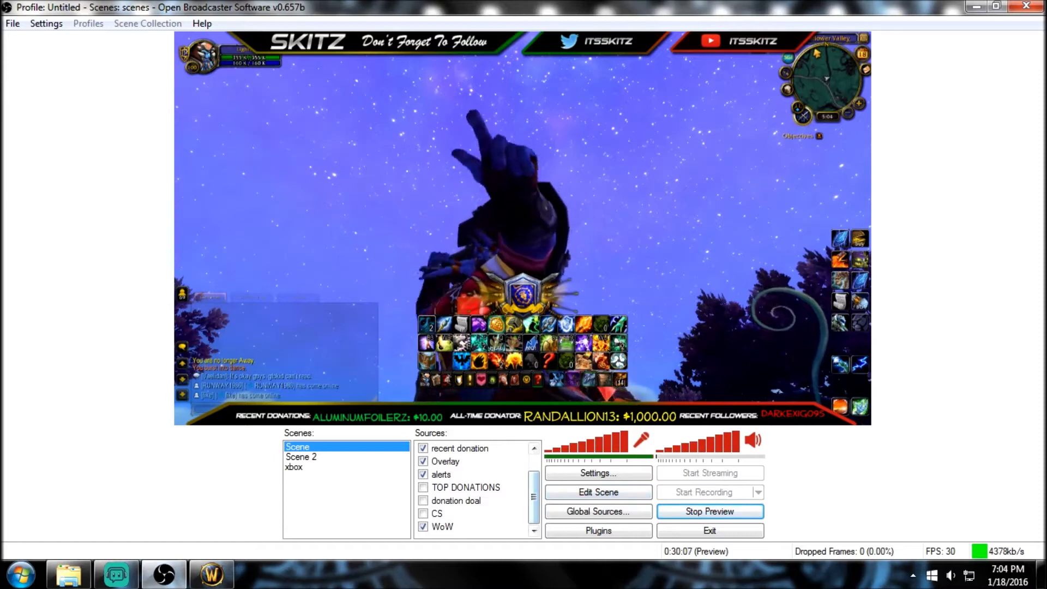
right_click(485, 474)
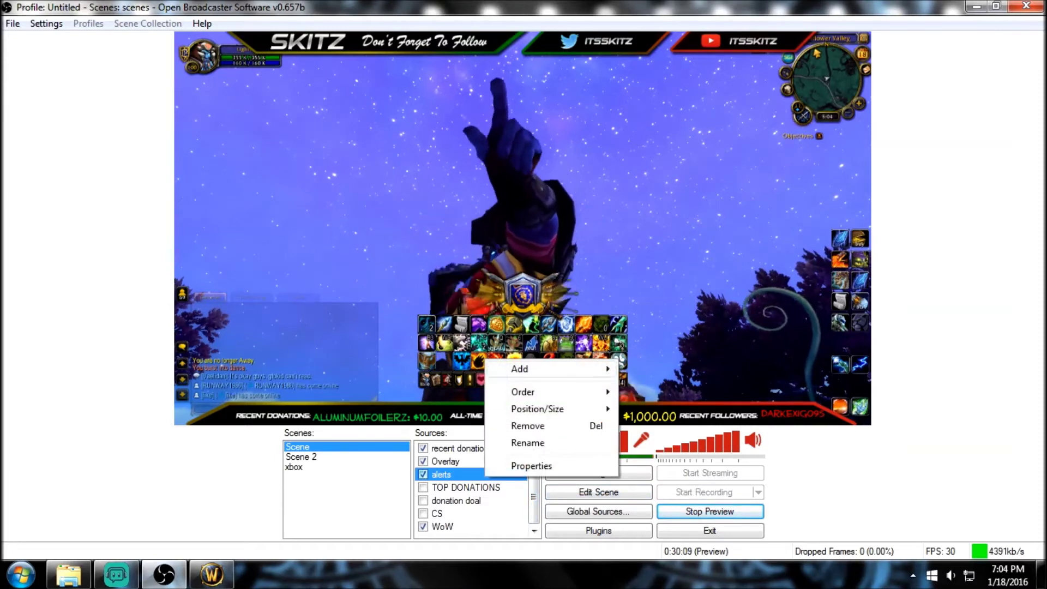
Add a Video Capture Device source named CAM using the Logitech HD Pro Webcam C920.
mouse_move(545, 369)
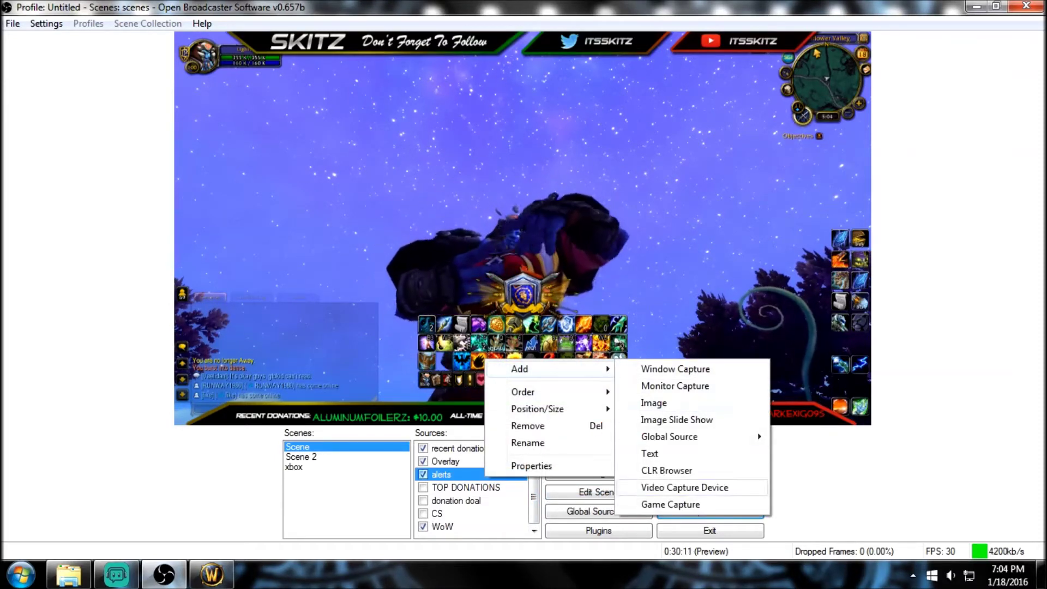
click(684, 487)
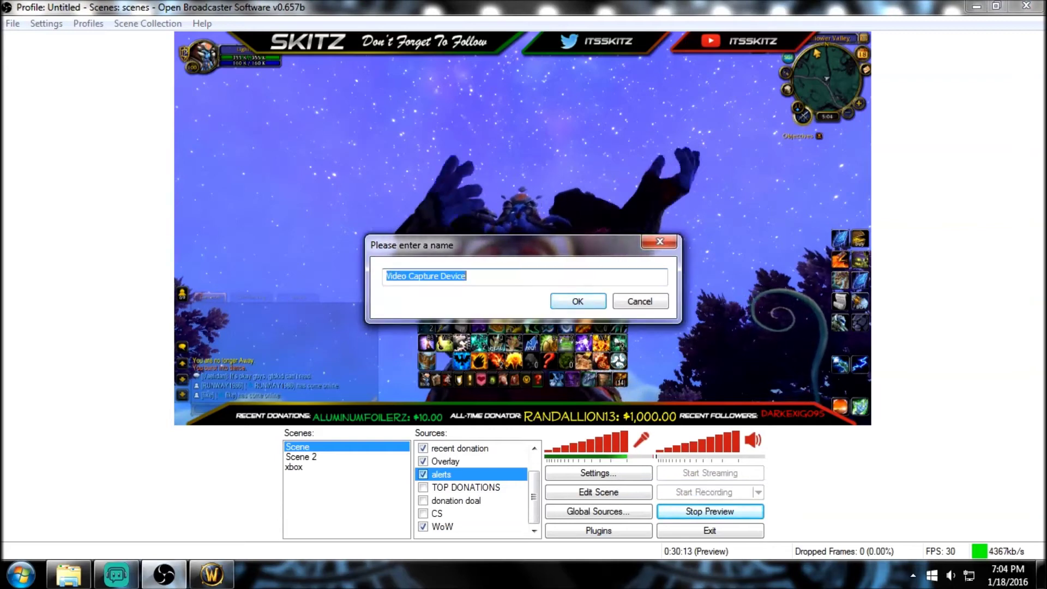
text(CAM)
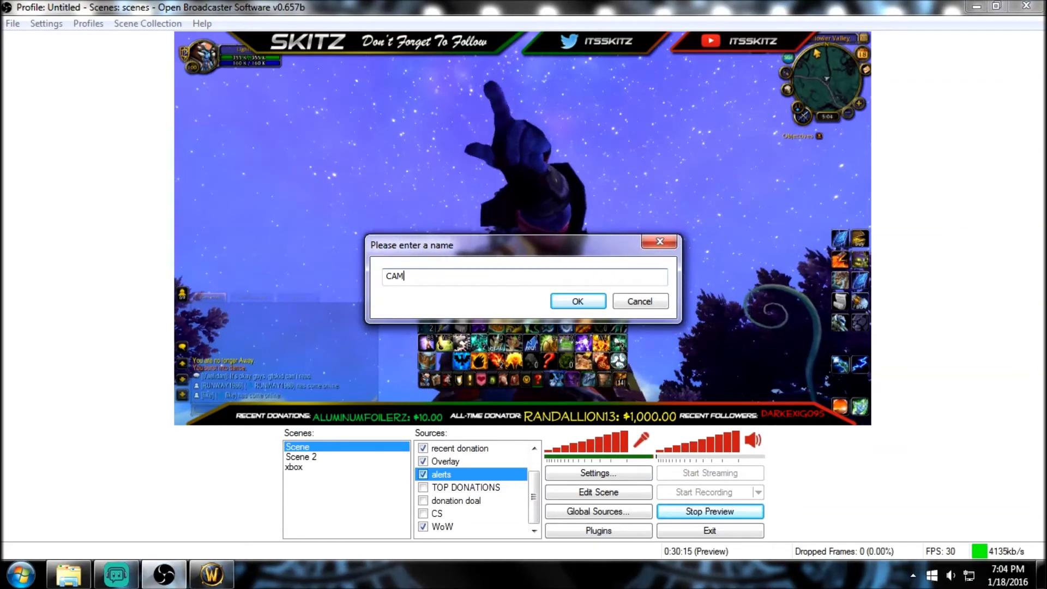
key(Return)
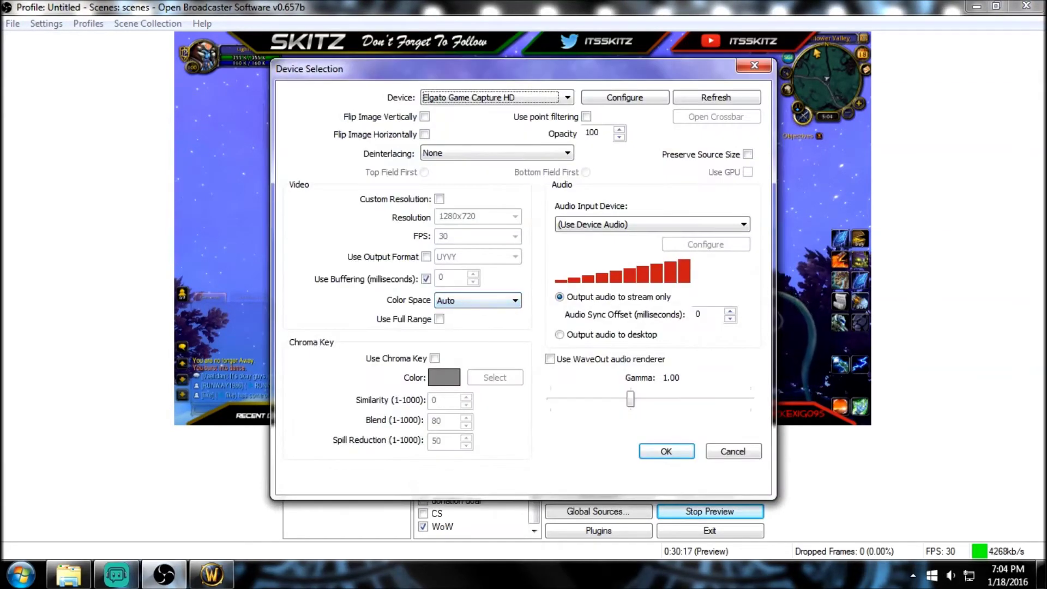
key(F4)
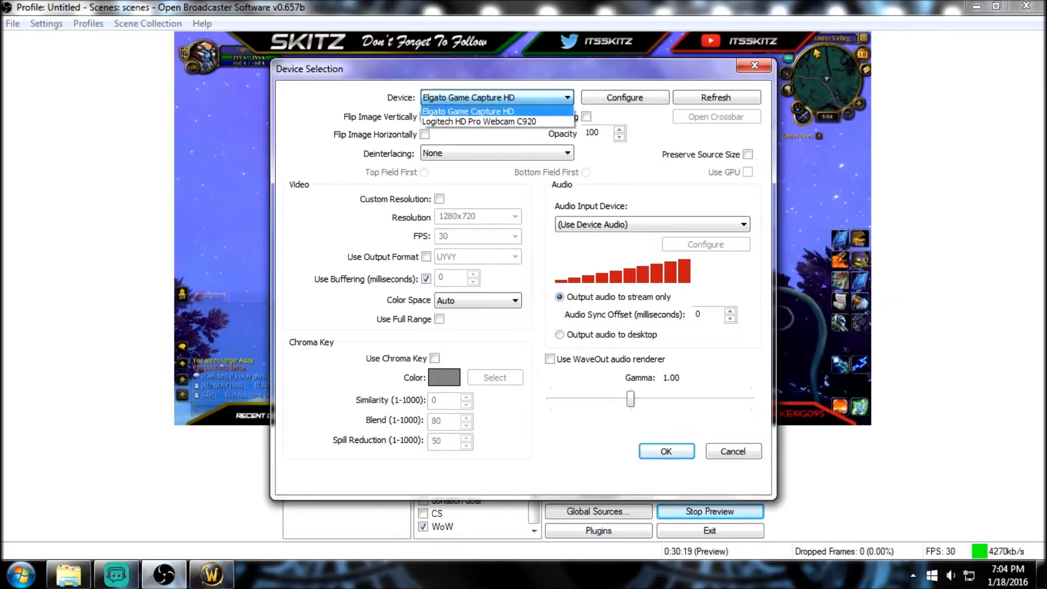
key(Return)
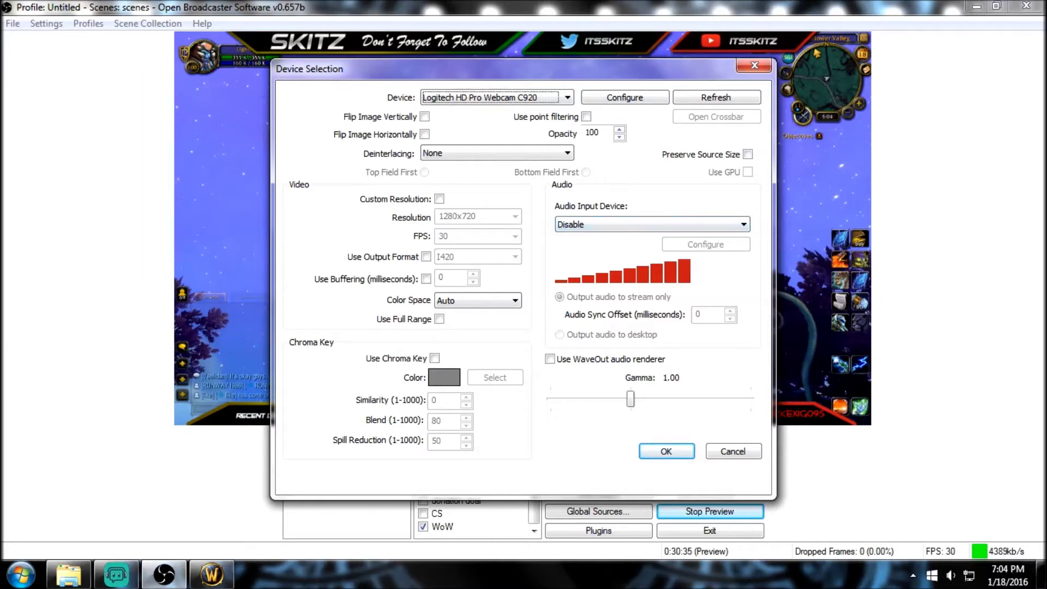
key(Return)
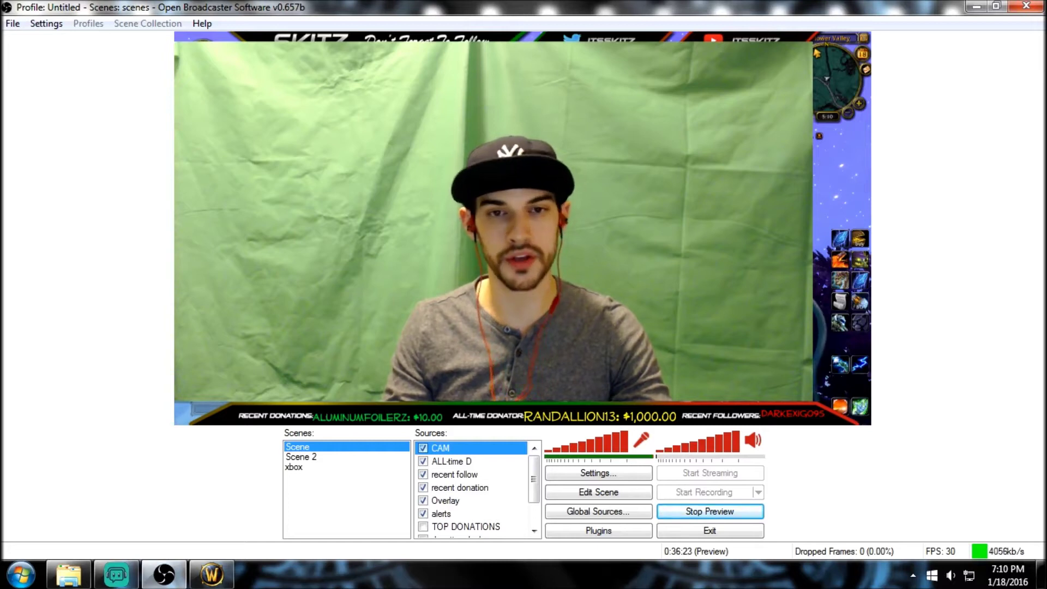
key(ctrl+Down)
key(ctrl+Down)
key(ctrl+Down)
key(ctrl+Down)
key(ctrl+Down)
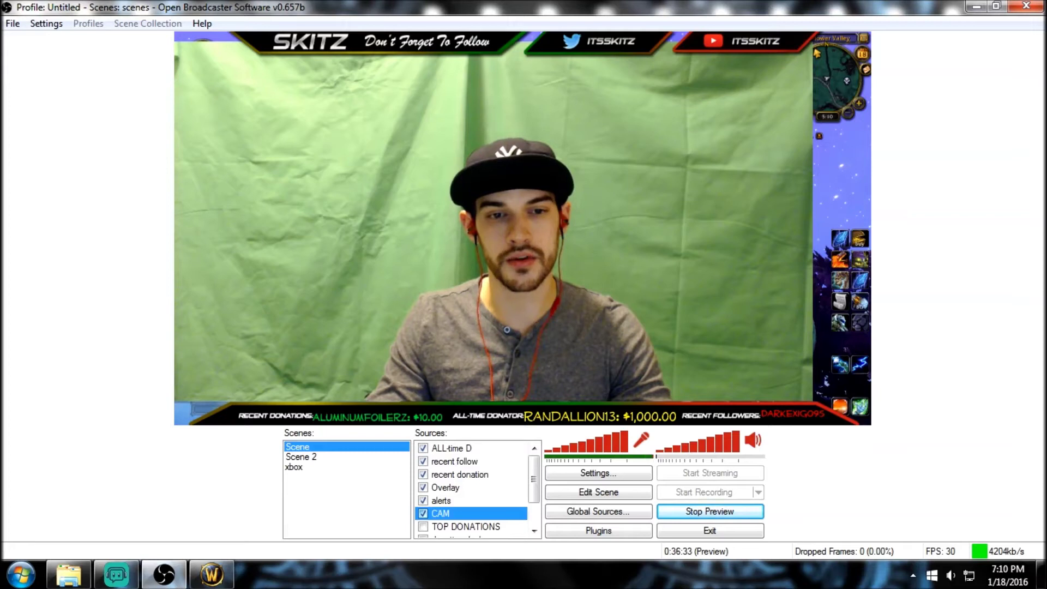
In Edit Scene mode, shrink the CAM webcam box and position it at the scene's lower left.
click(598, 492)
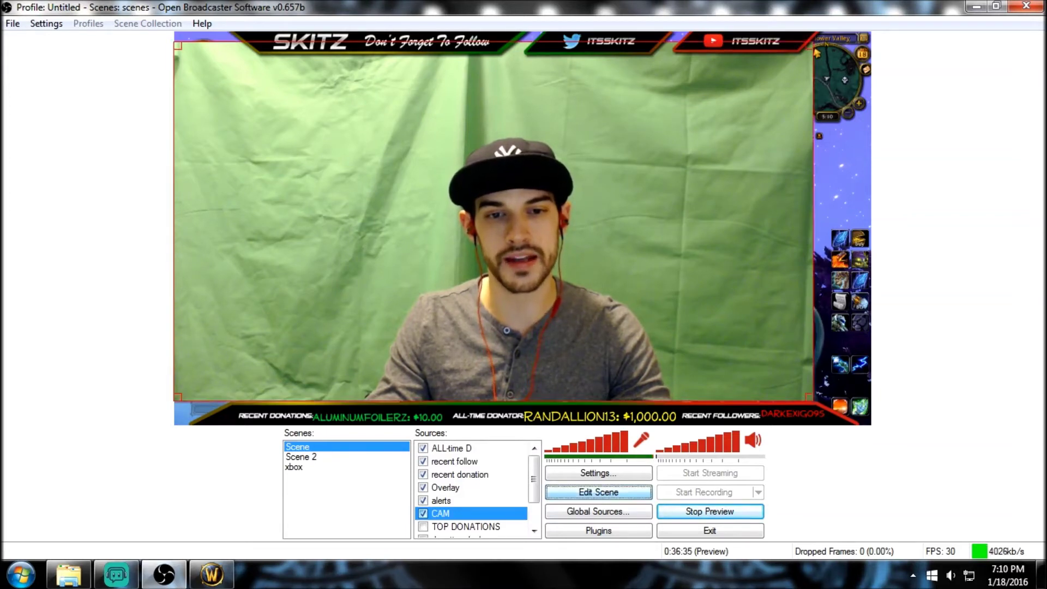
drag(808, 397, 609, 284)
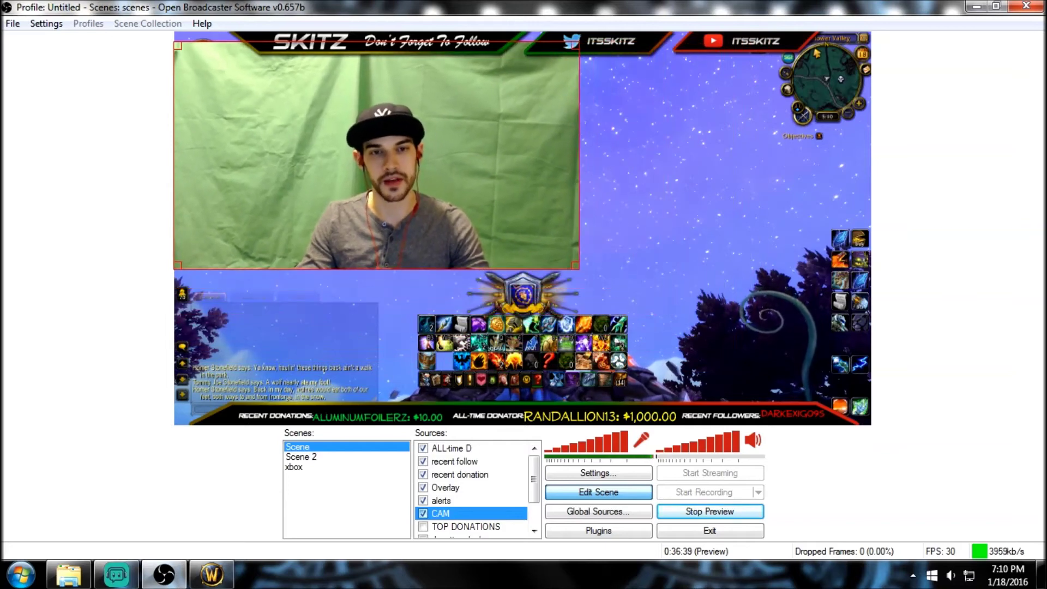
drag(394, 165, 375, 281)
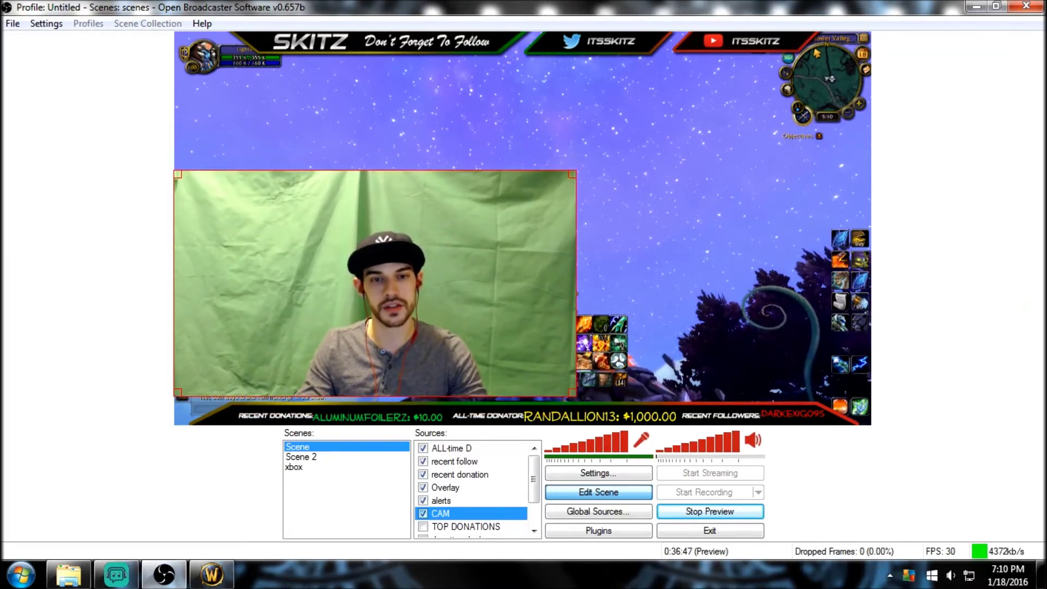
drag(375, 281, 375, 288)
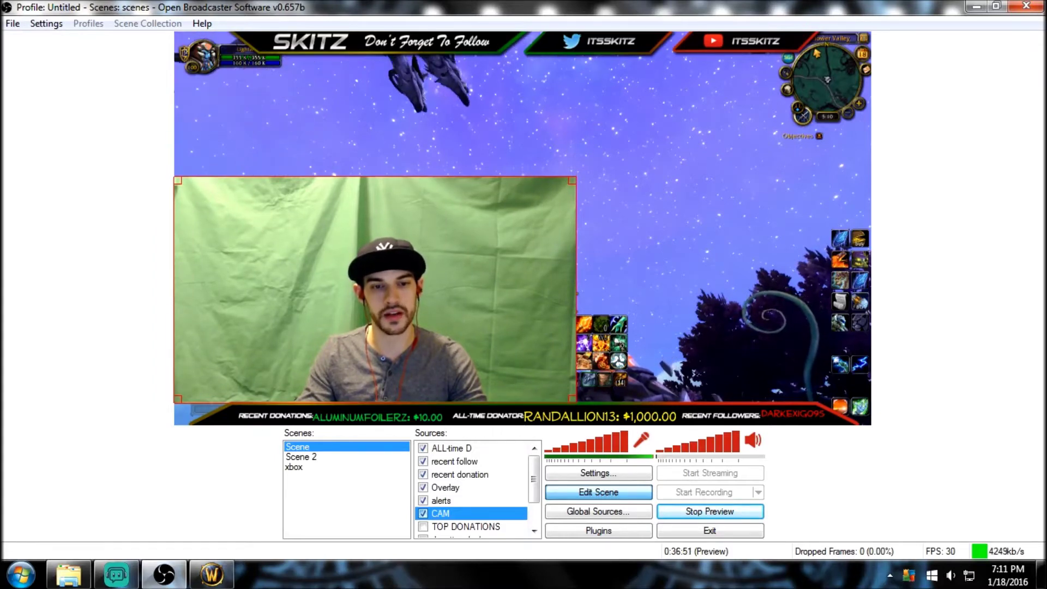
right_click(459, 501)
Enable Use Chroma Key in the CAM webcam's properties with pure green as the key colour.
right_click(460, 513)
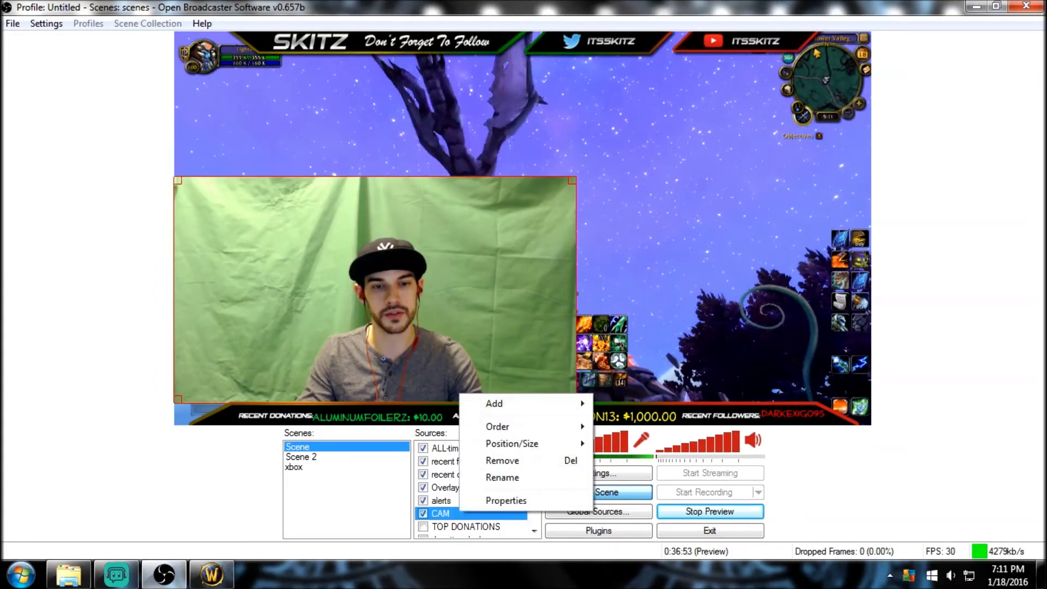
click(506, 500)
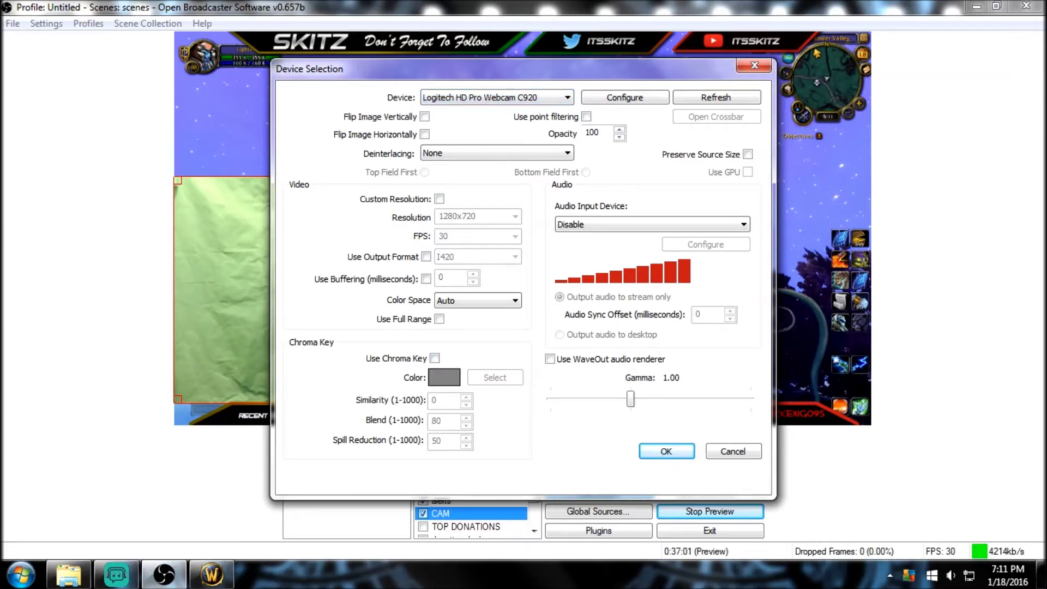
drag(382, 68, 639, 48)
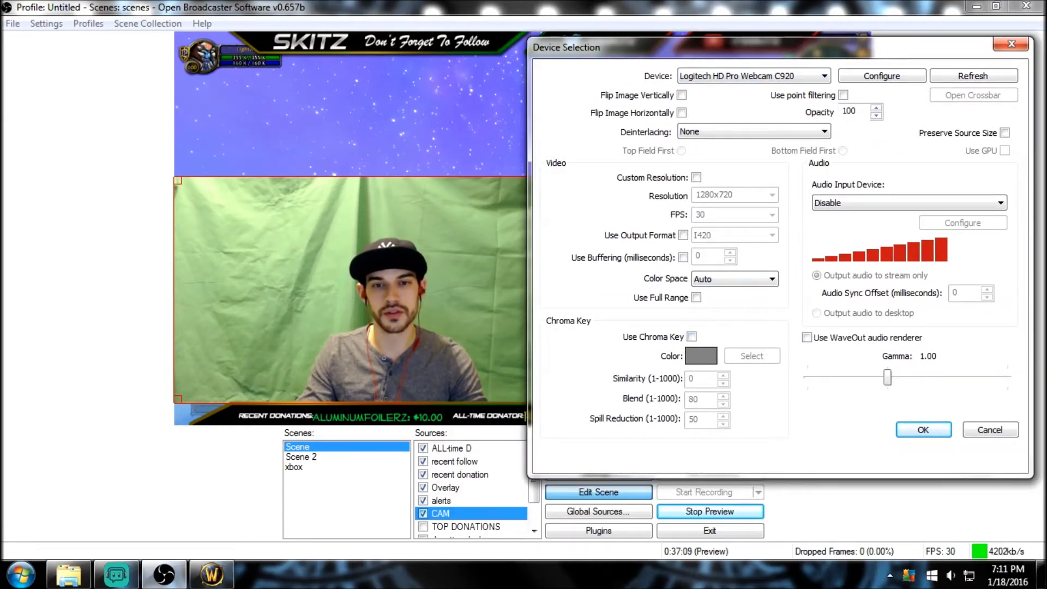
click(691, 336)
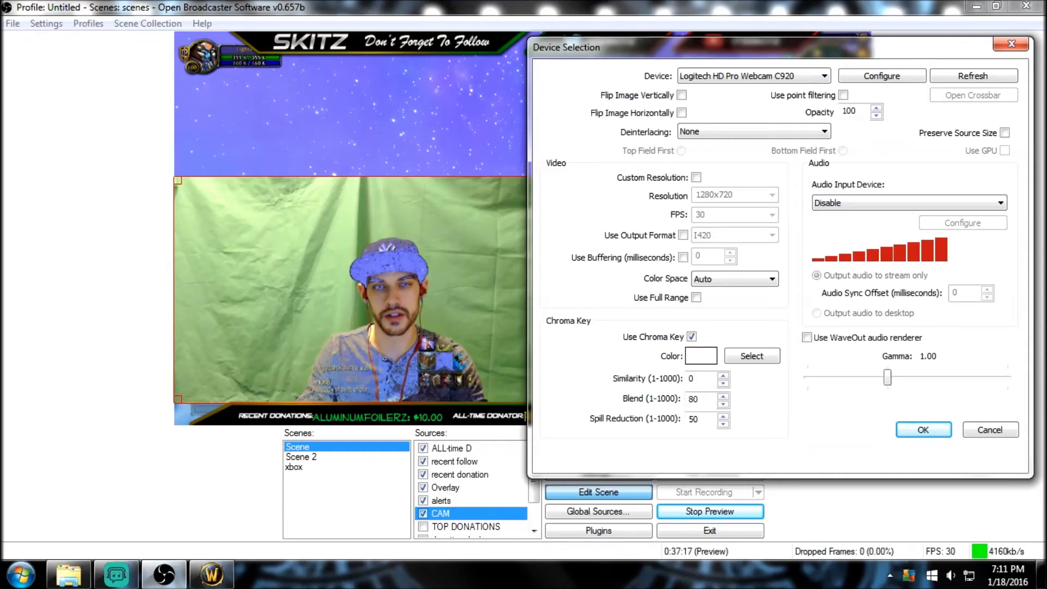
click(752, 356)
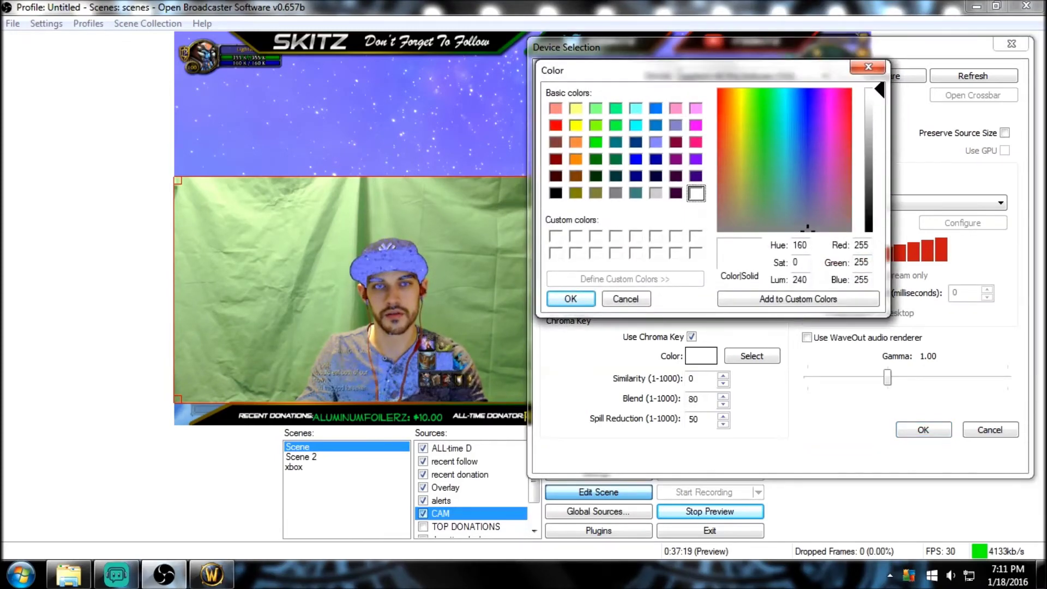
click(595, 142)
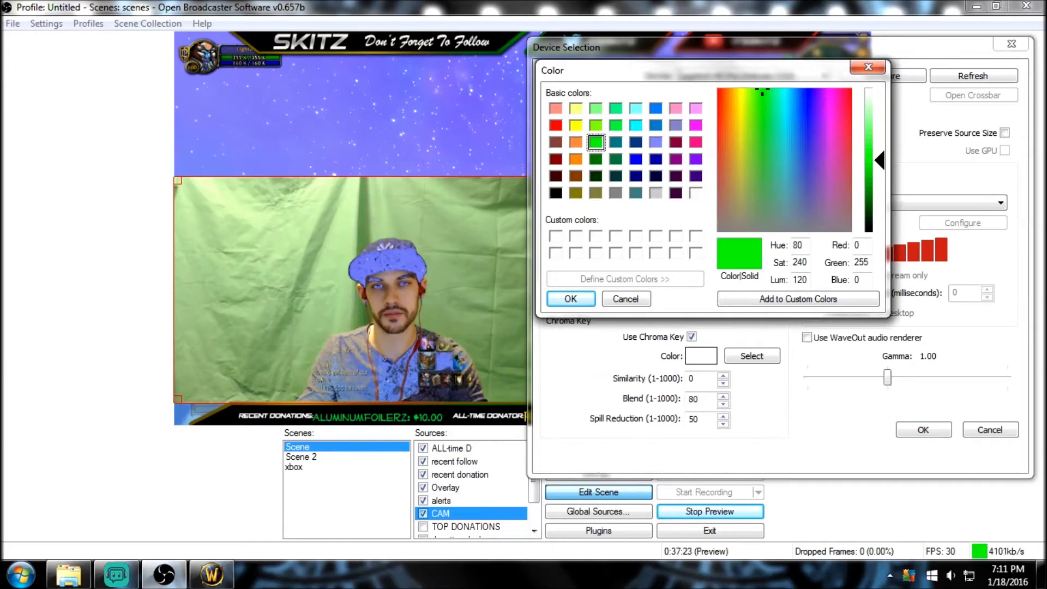
key(Return)
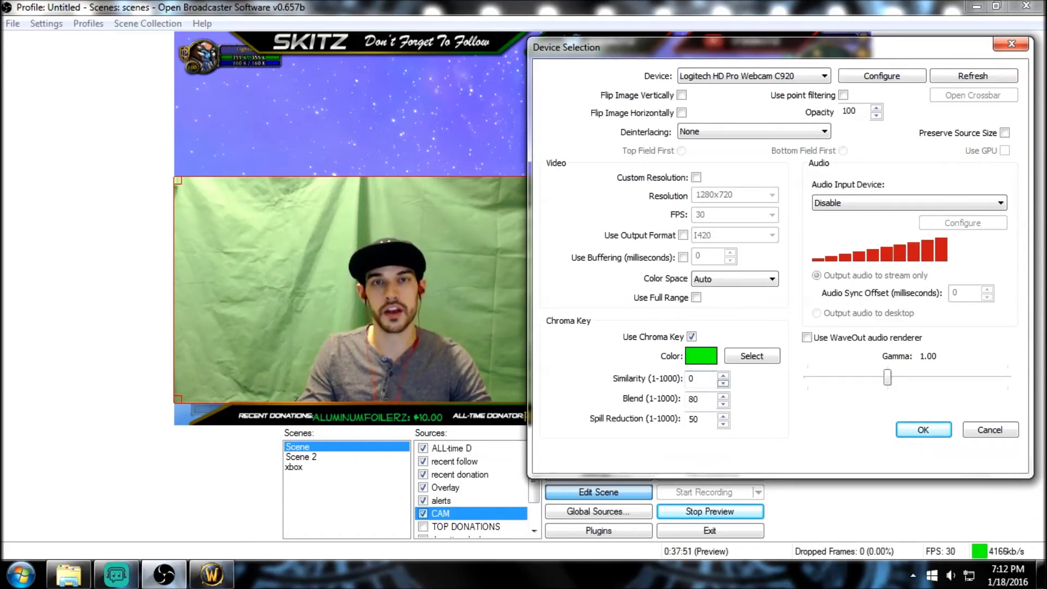
Raise the CAM chroma key Similarity spin box to 888 so the green screen is keyed out.
click(723, 375)
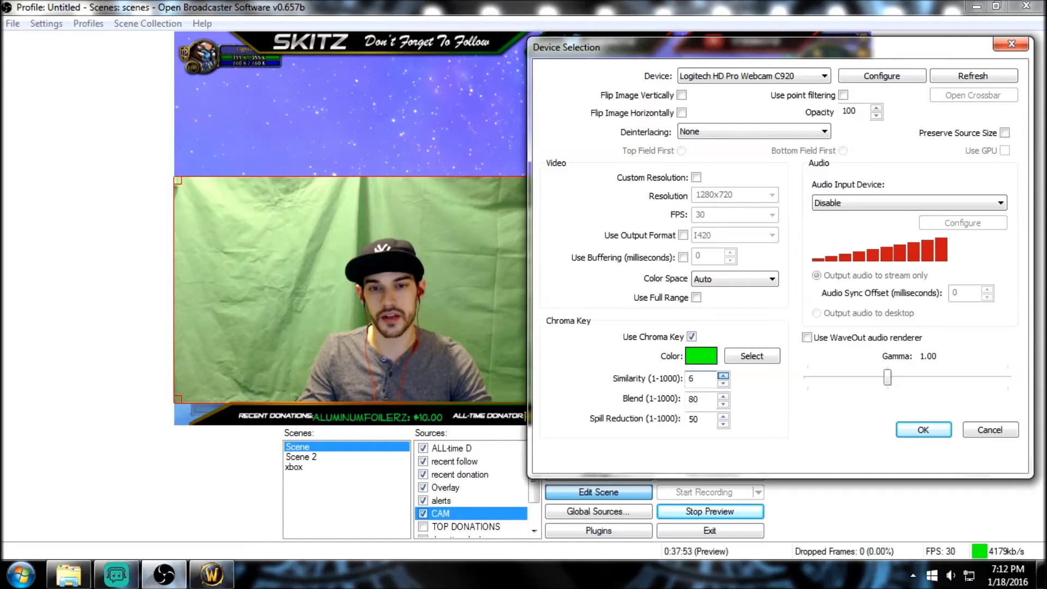
click(722, 375)
click(723, 376)
click(723, 376)
click(723, 375)
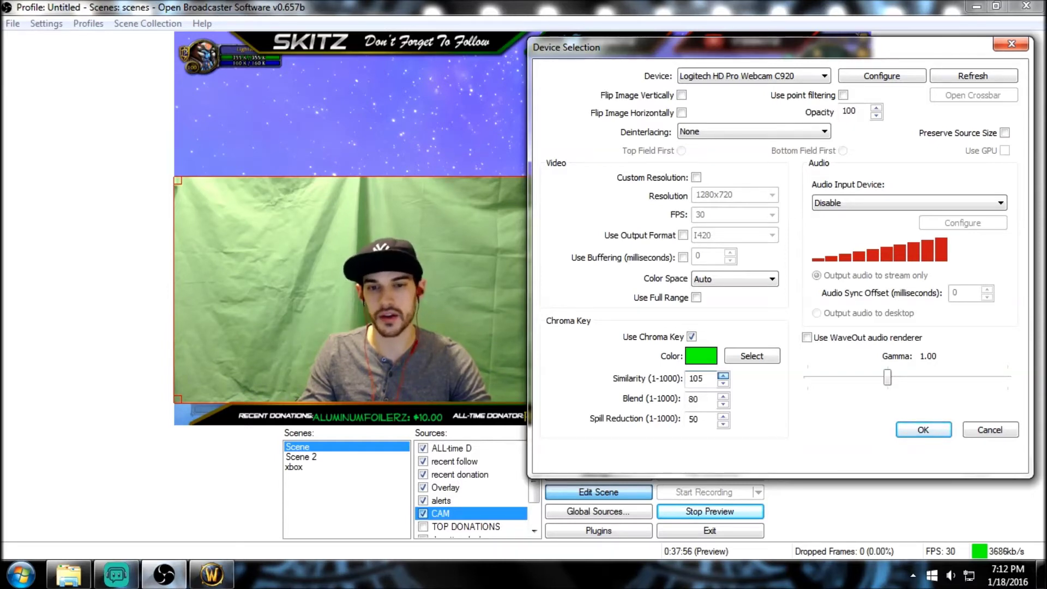
scroll(690, 378, up, 15)
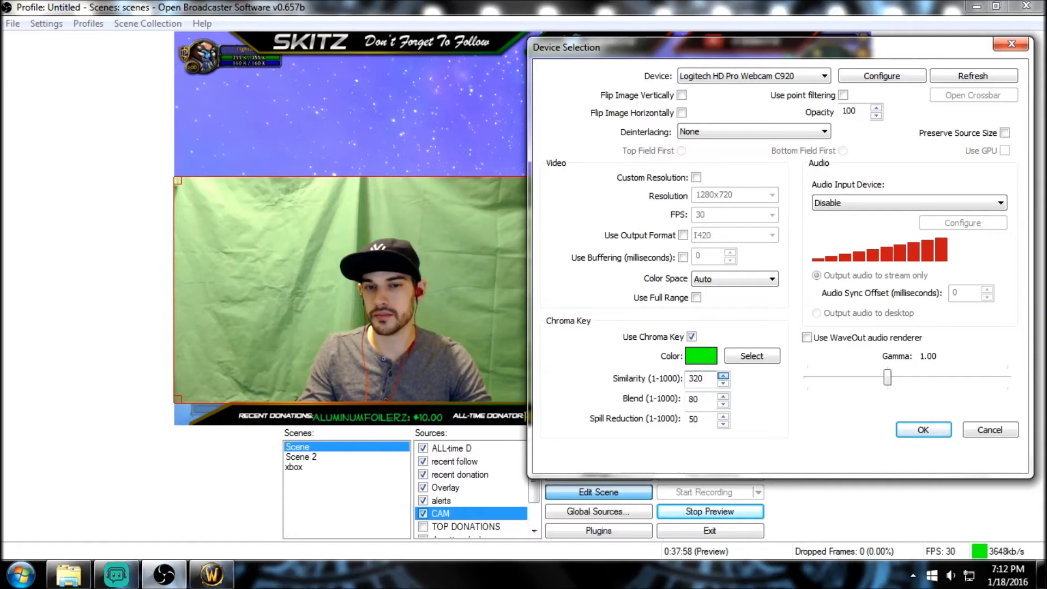
scroll(690, 378, up, 10)
scroll(690, 378, up, 20)
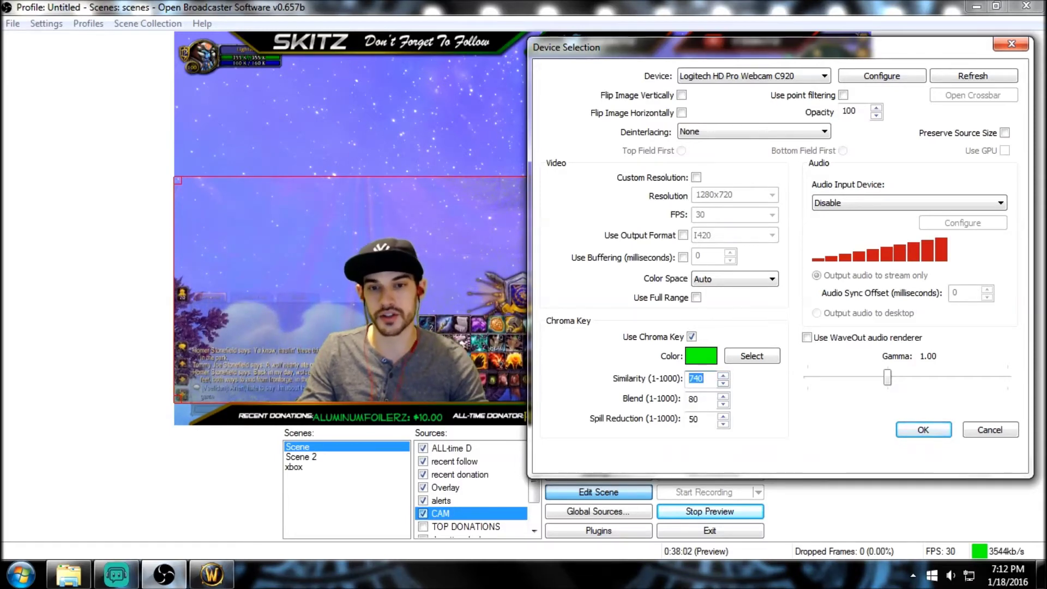
click(723, 383)
scroll(723, 382, down, 14)
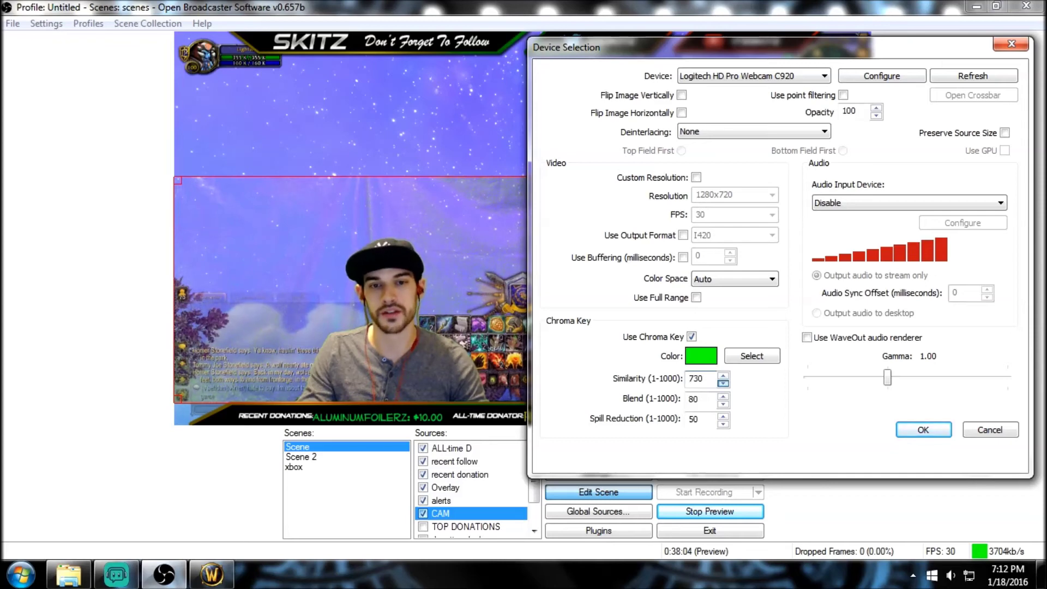
scroll(722, 383, down, 20)
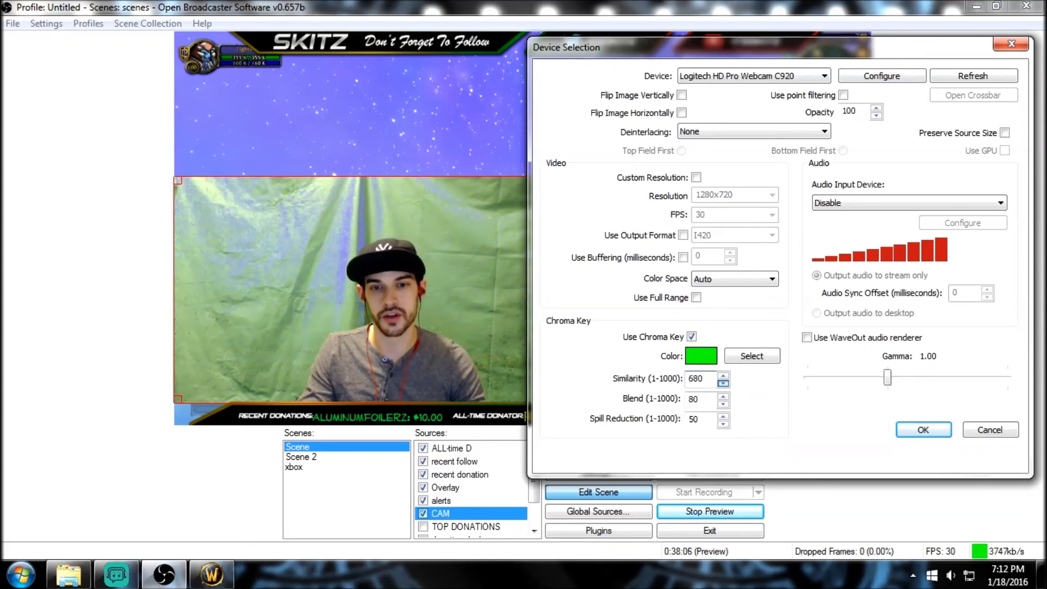
click(723, 376)
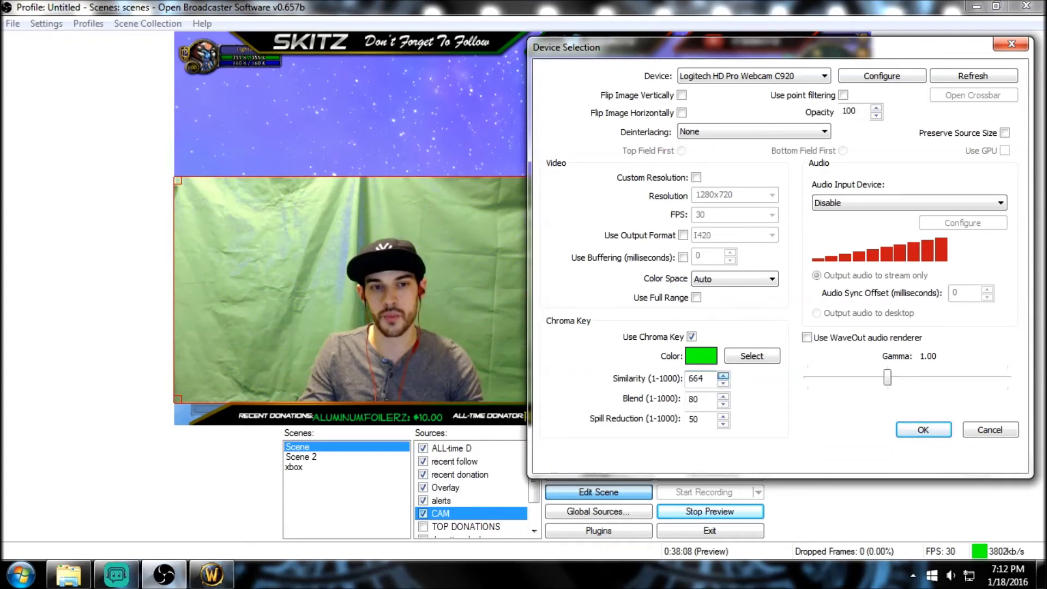
scroll(723, 376, up, 5)
scroll(723, 375, up, 20)
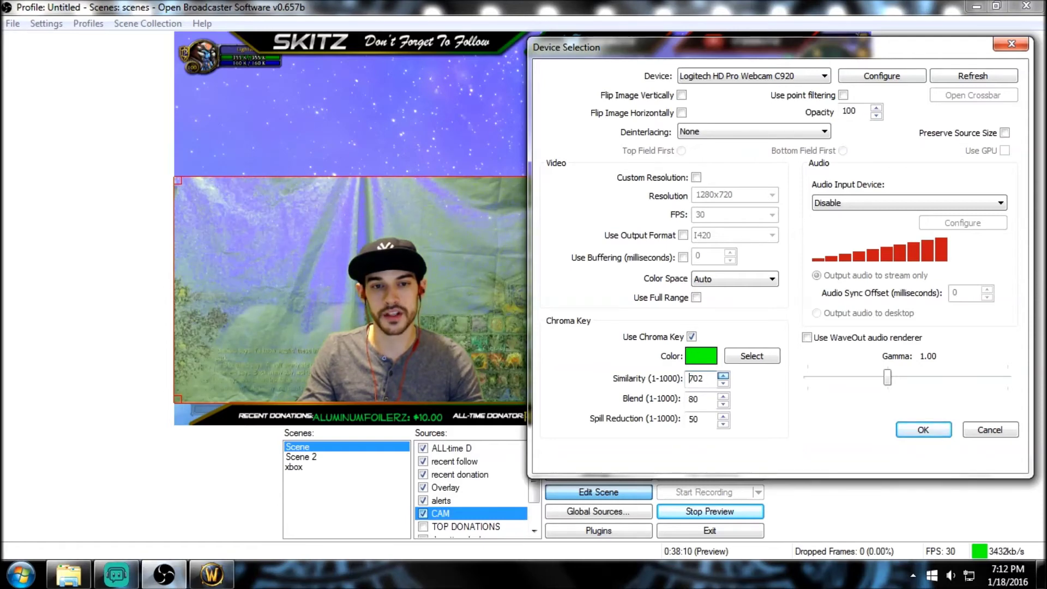
scroll(722, 375, up, 20)
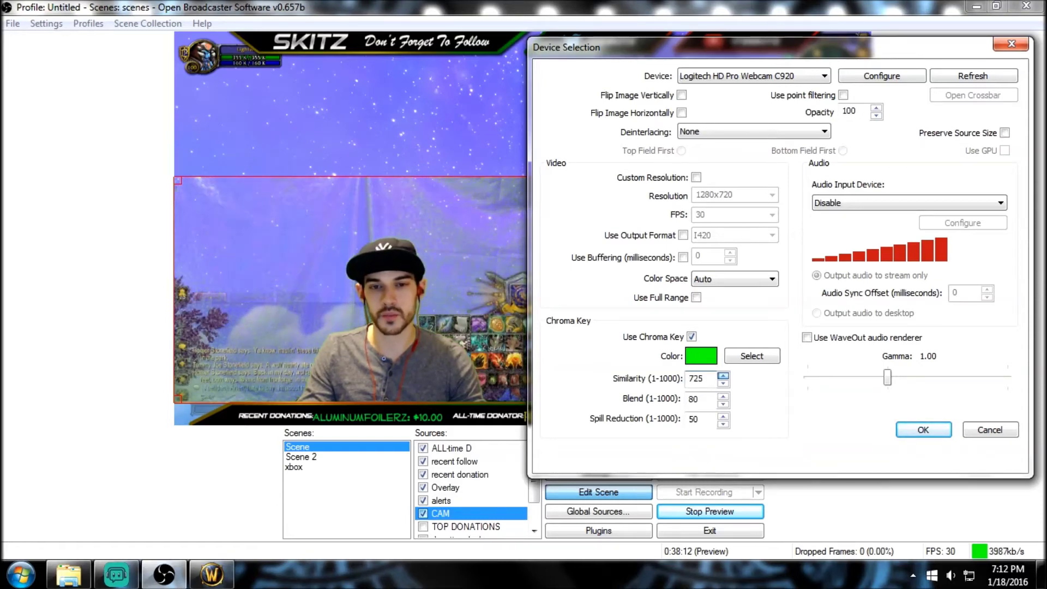
scroll(723, 375, up, 11)
scroll(690, 377, up, 3)
scroll(689, 378, up, 4)
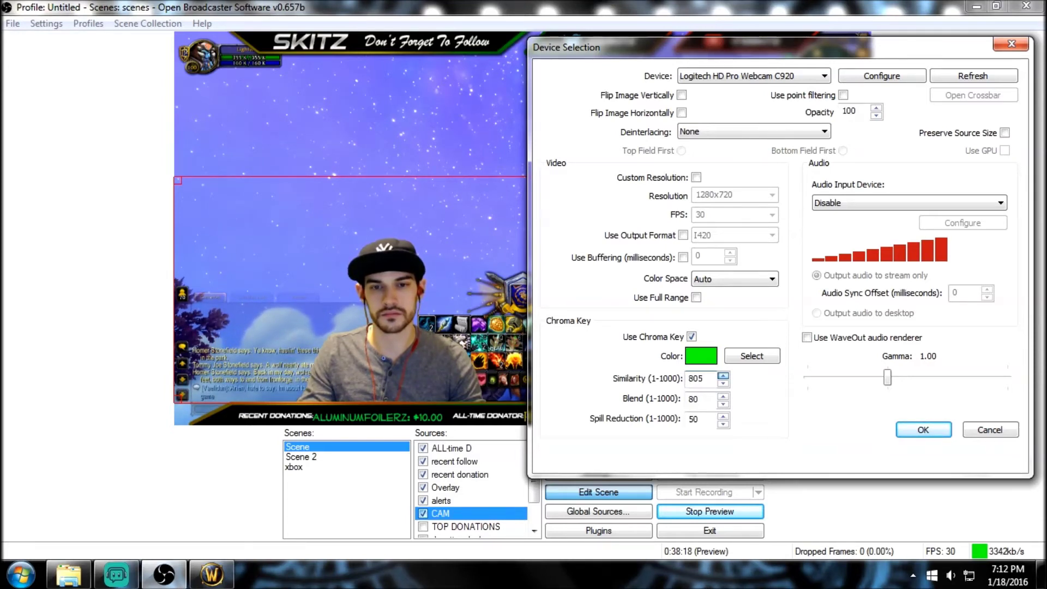
scroll(689, 378, up, 20)
scroll(689, 378, up, 1)
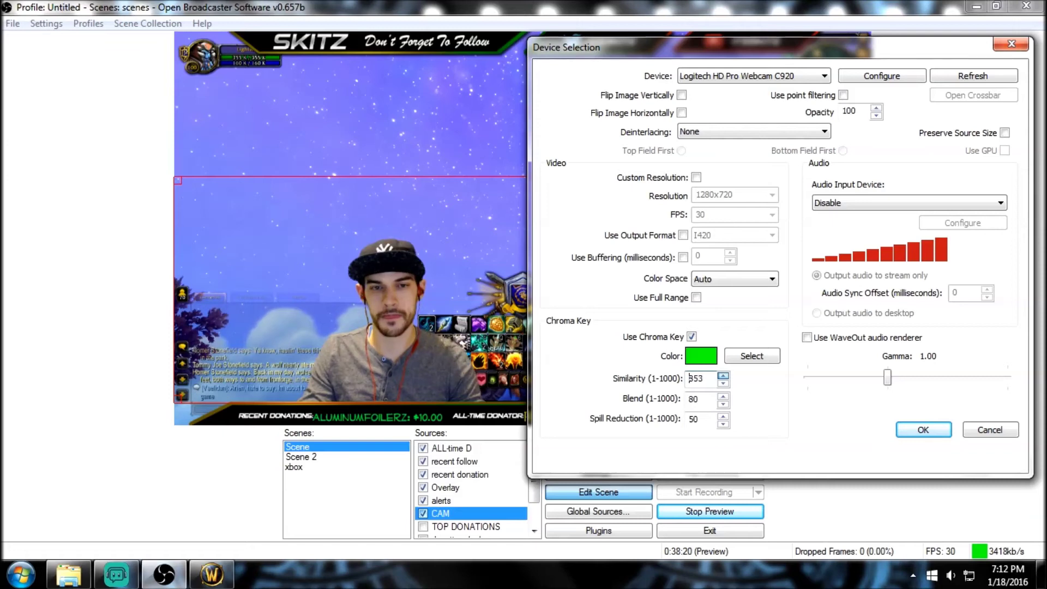
scroll(689, 377, up, 3)
scroll(690, 378, up, 4)
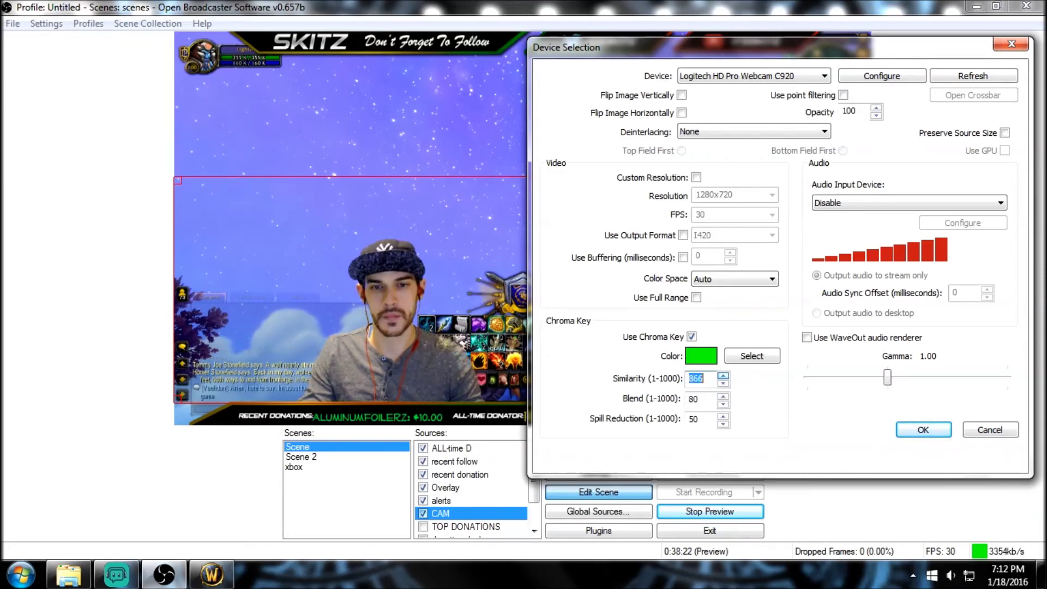
scroll(689, 378, up, 3)
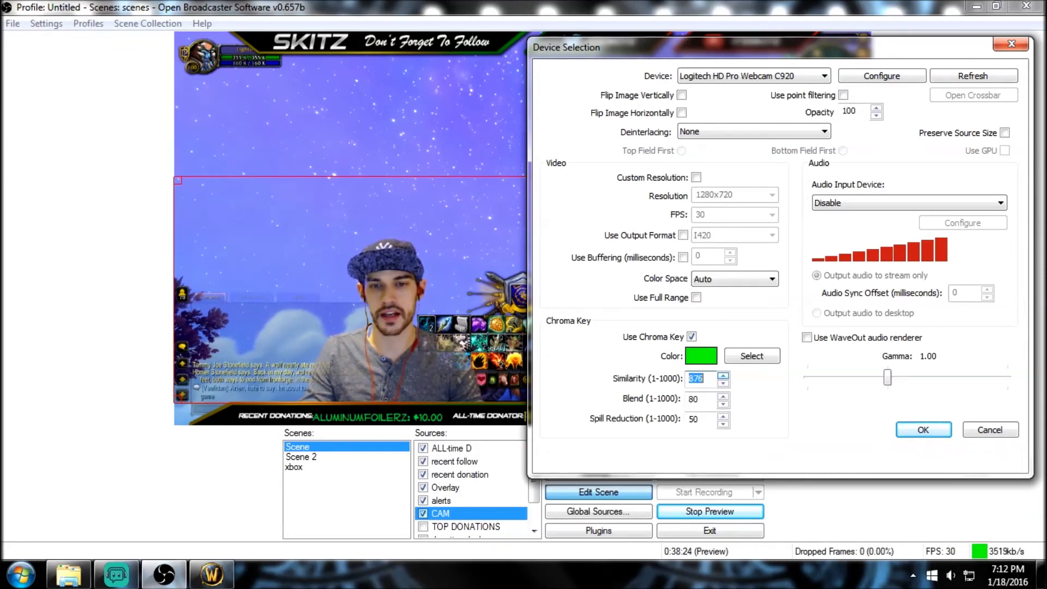
scroll(690, 377, up, 2)
scroll(690, 377, up, 4)
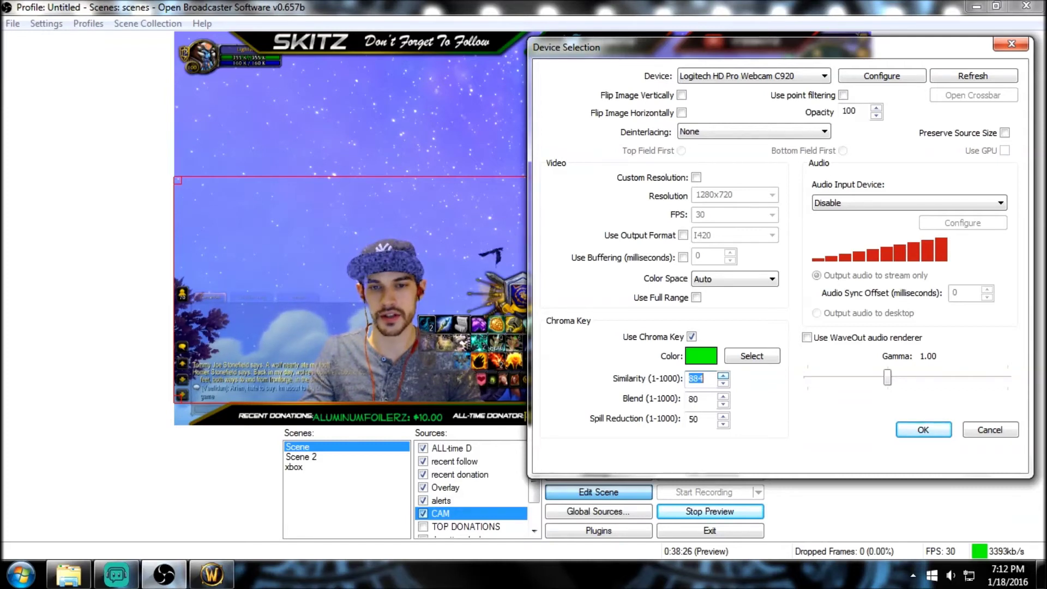
scroll(689, 378, up, 1)
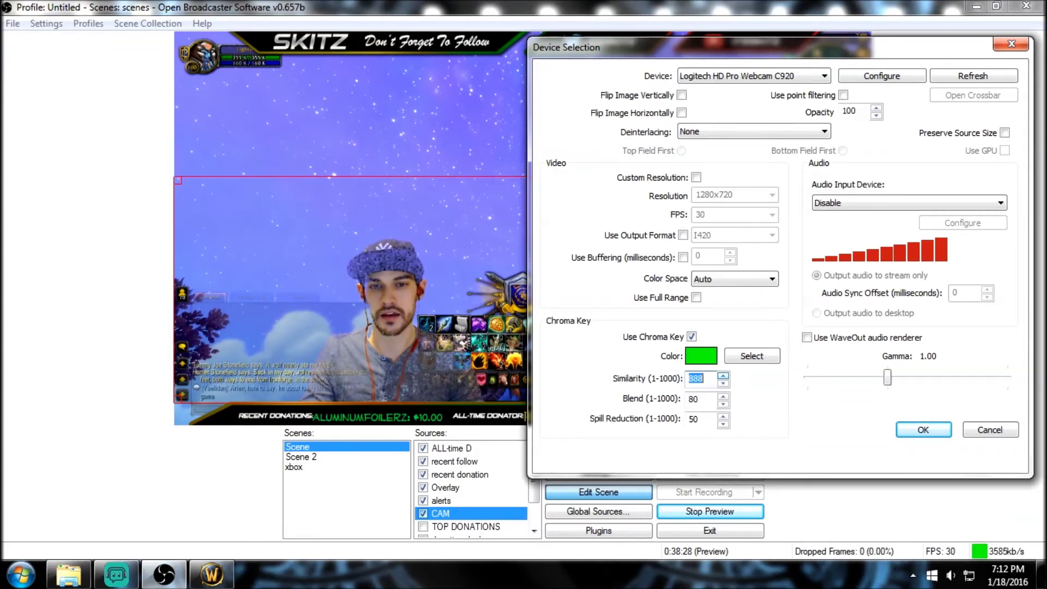
click(700, 399)
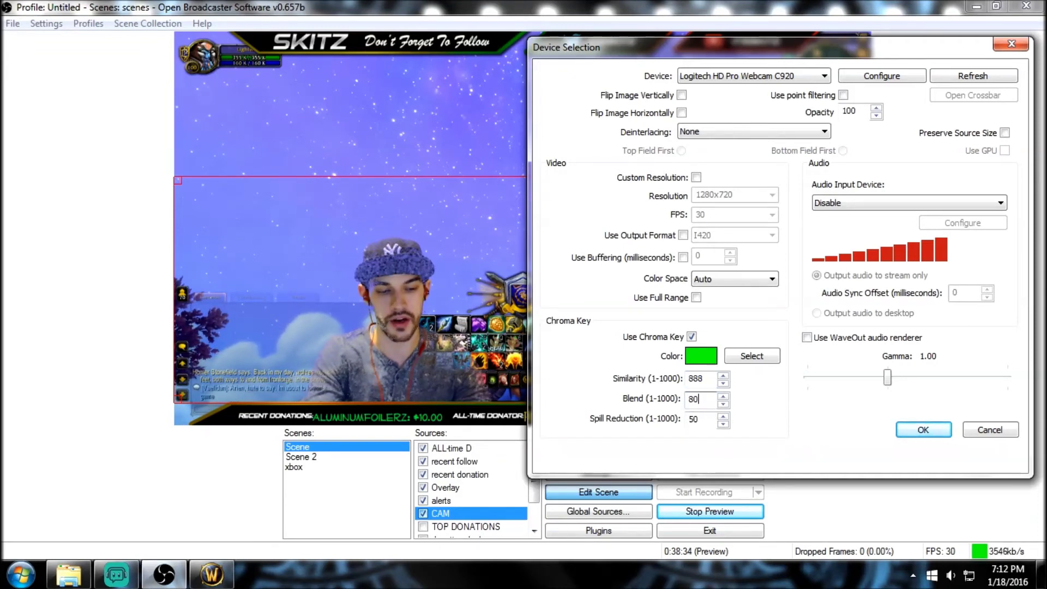
Set chroma key Blend to 21 and Spill Reduction to 0, then apply the CAM settings.
key(BackSpace)
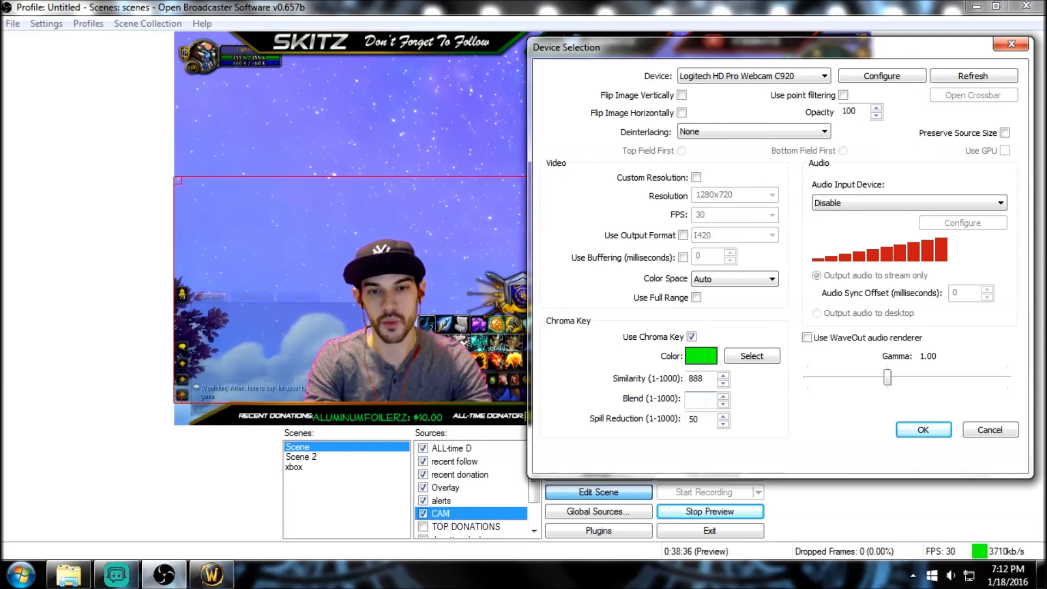
text(21)
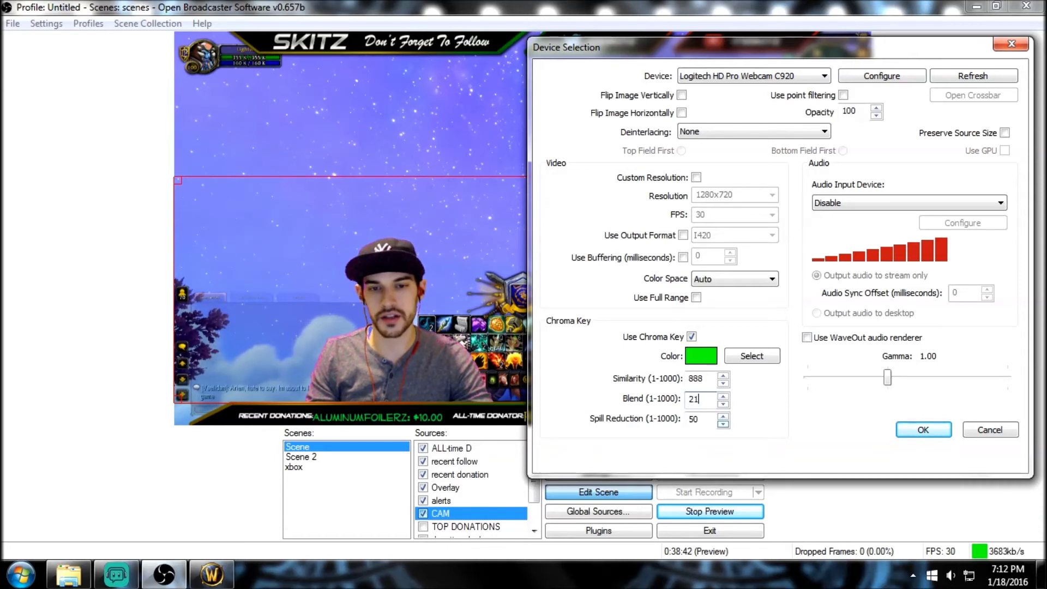
key(Tab)
text(9)
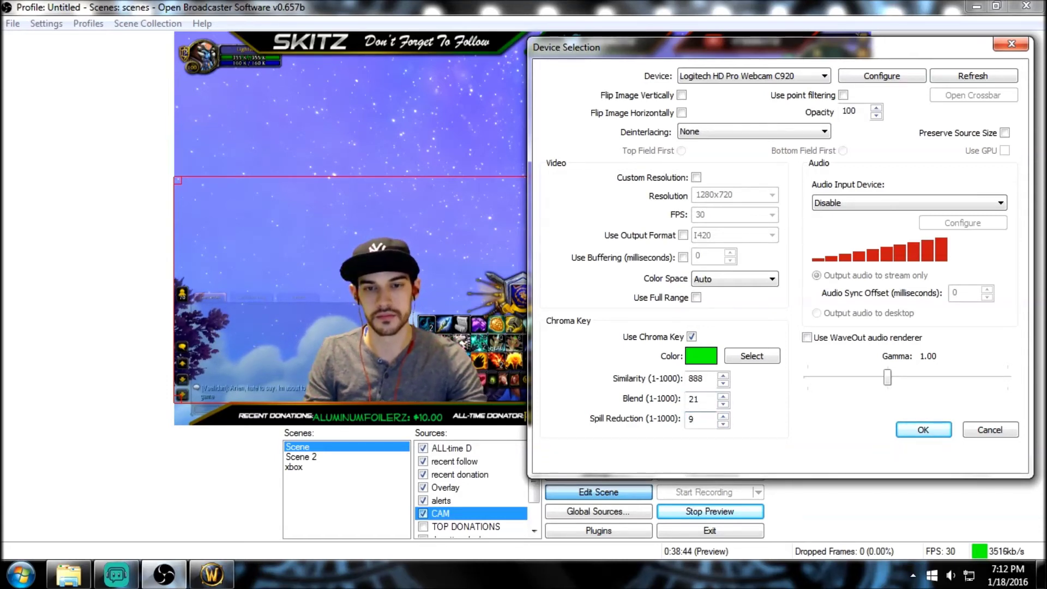
key(BackSpace)
text(0)
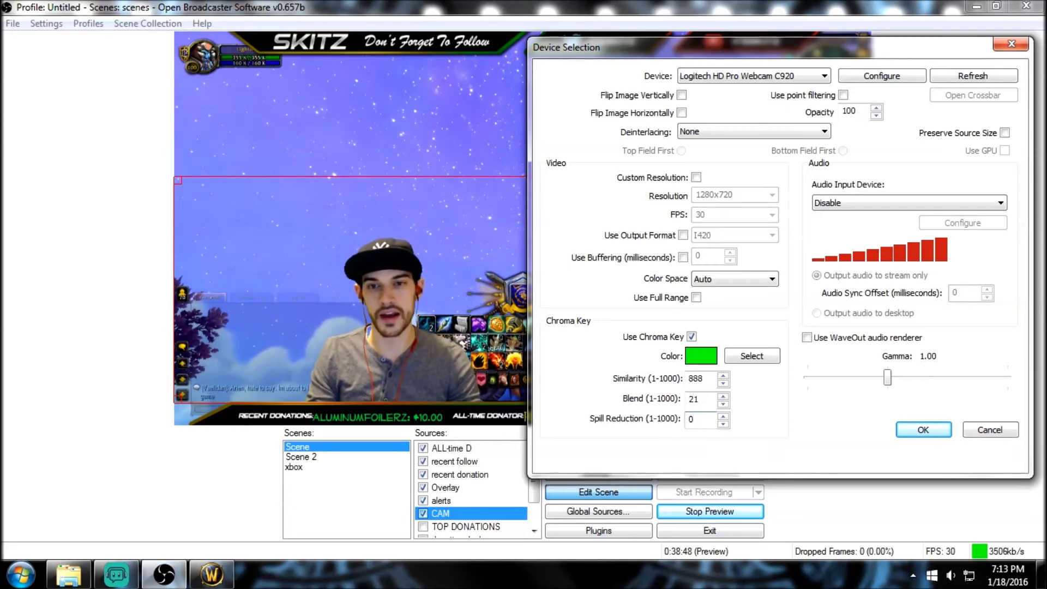
click(923, 430)
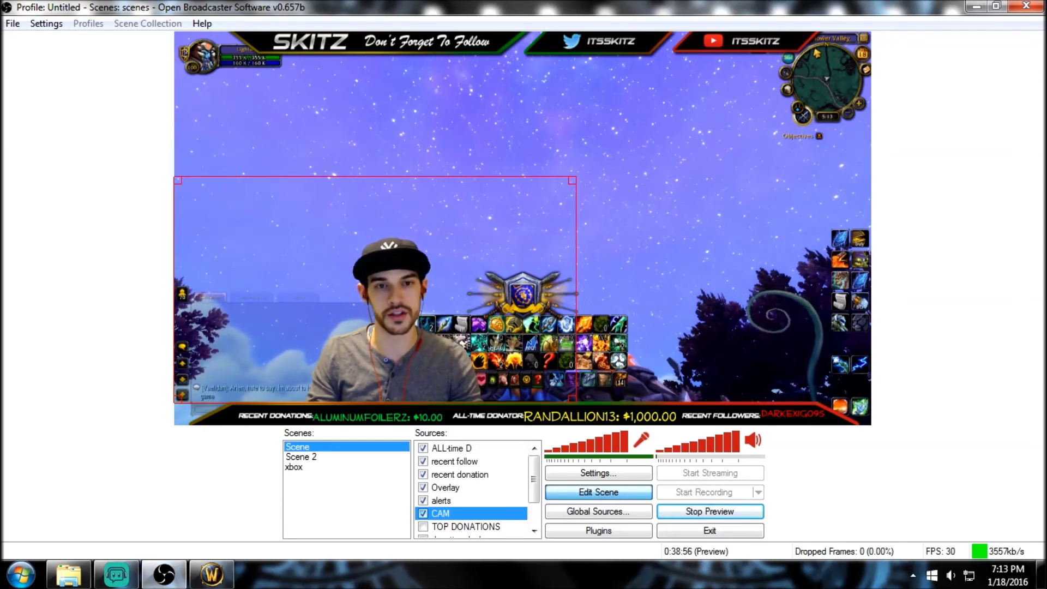
Enlarge the keyed CAM webcam and move it left and down over the WoW scene.
drag(572, 180, 664, 129)
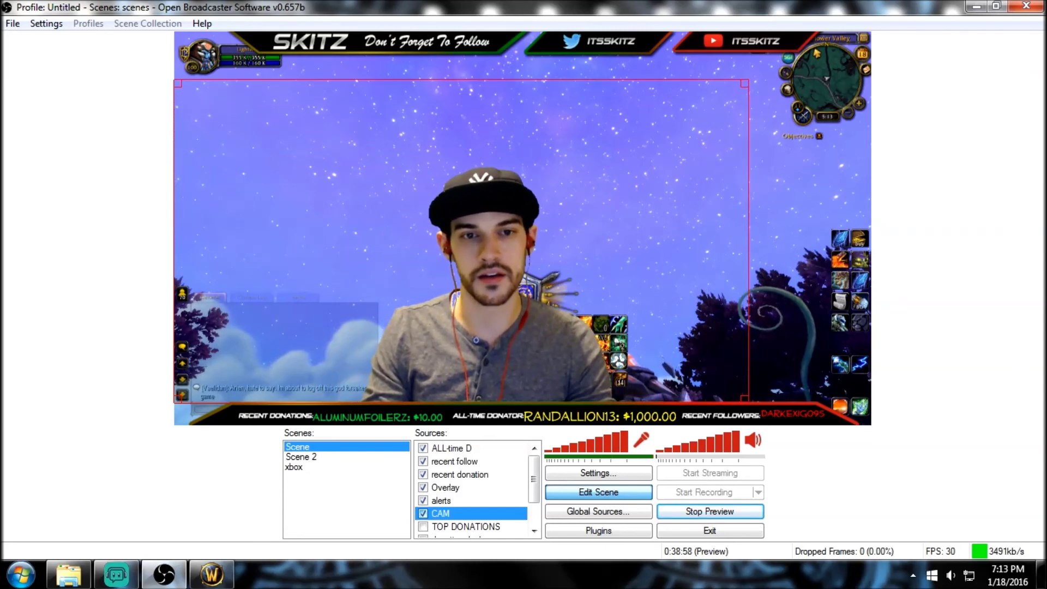
drag(441, 262, 567, 159)
drag(545, 218, 333, 295)
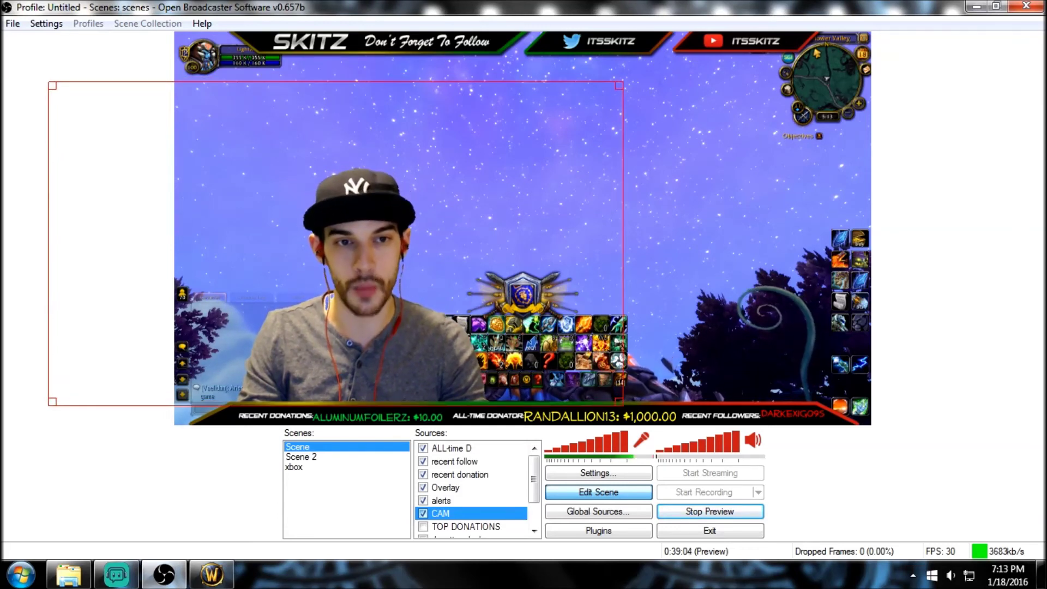